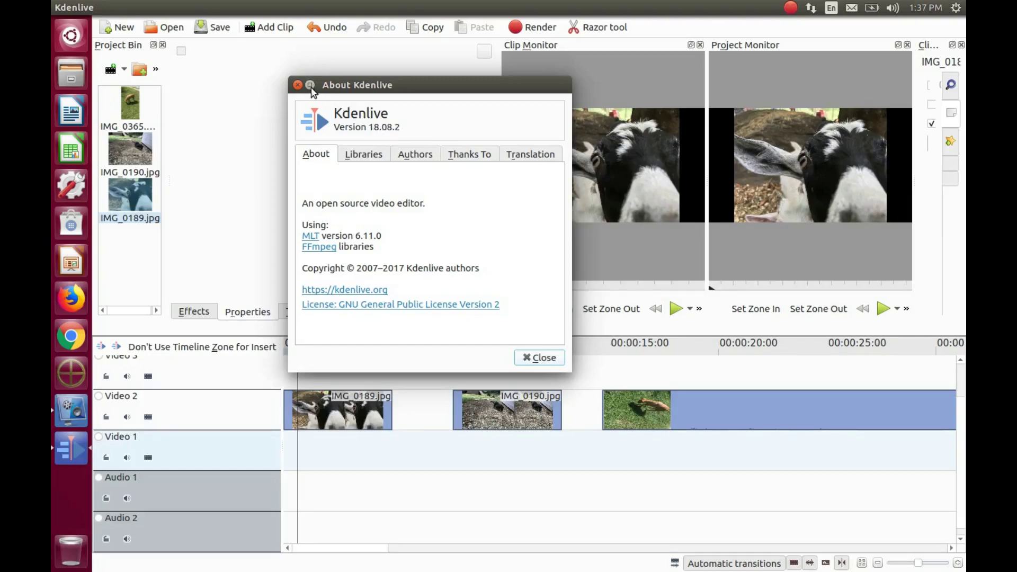
- Close the About Kdenlive dialog to reveal the editing window and three-clip timeline
left_click(539, 359)
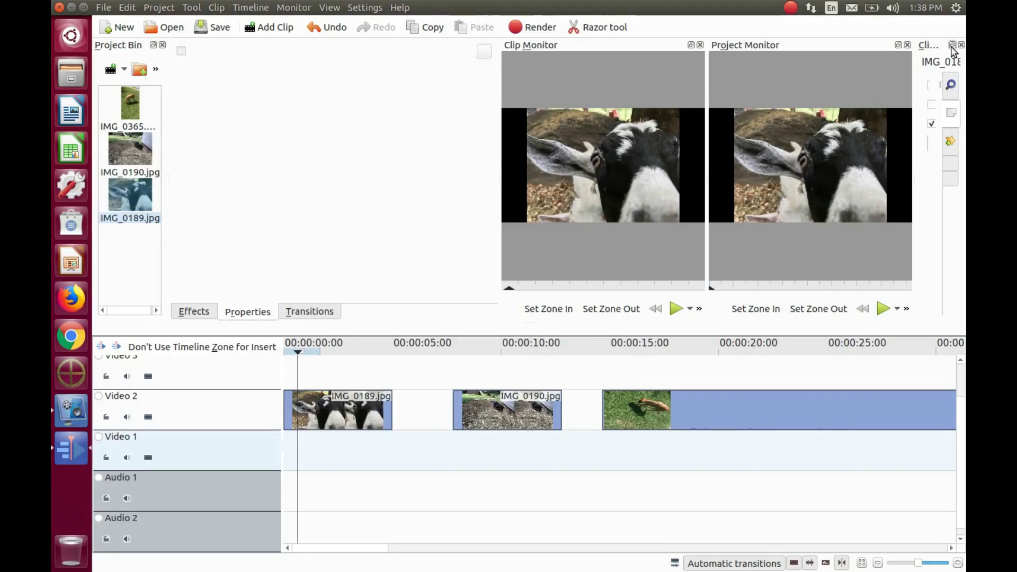
- Float the IMG_0189.jpg Clip Properties panel, then dock it back beside the monitors
left_click(952, 46)
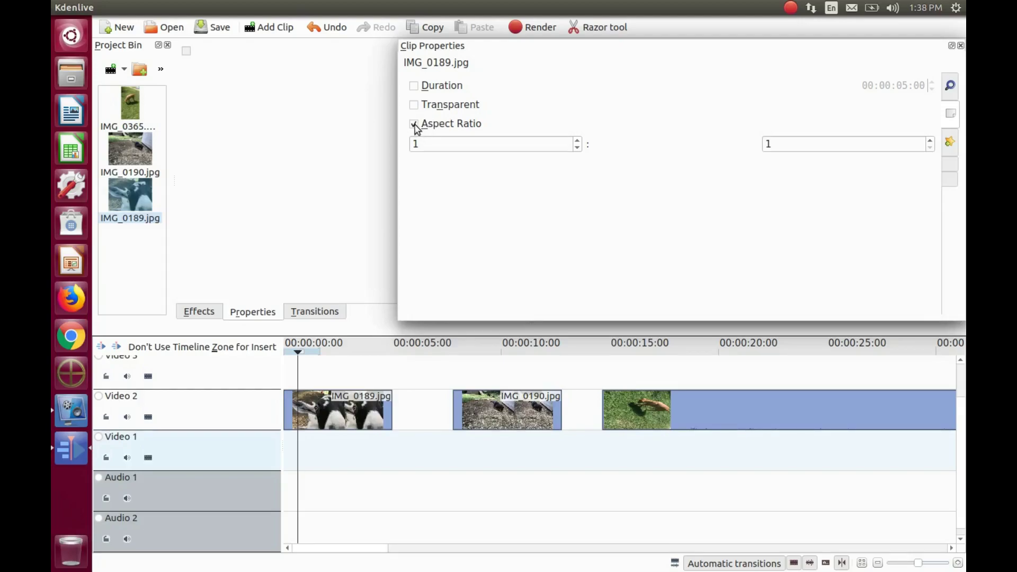
left_click(953, 48)
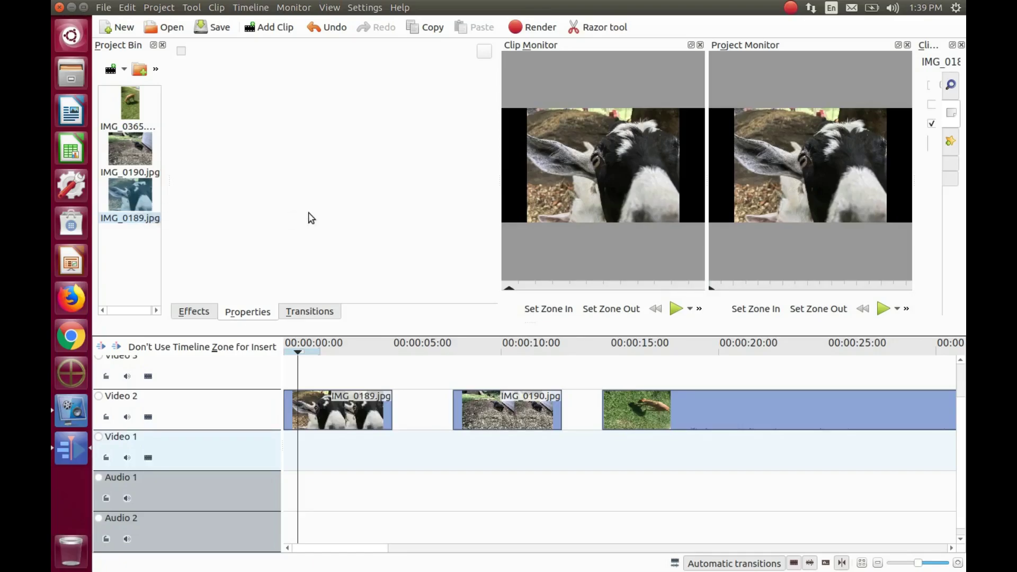
- In the floated Clip Properties, change IMG_0189.jpg's aspect ratio fields to 8 and 6
left_click(953, 45)
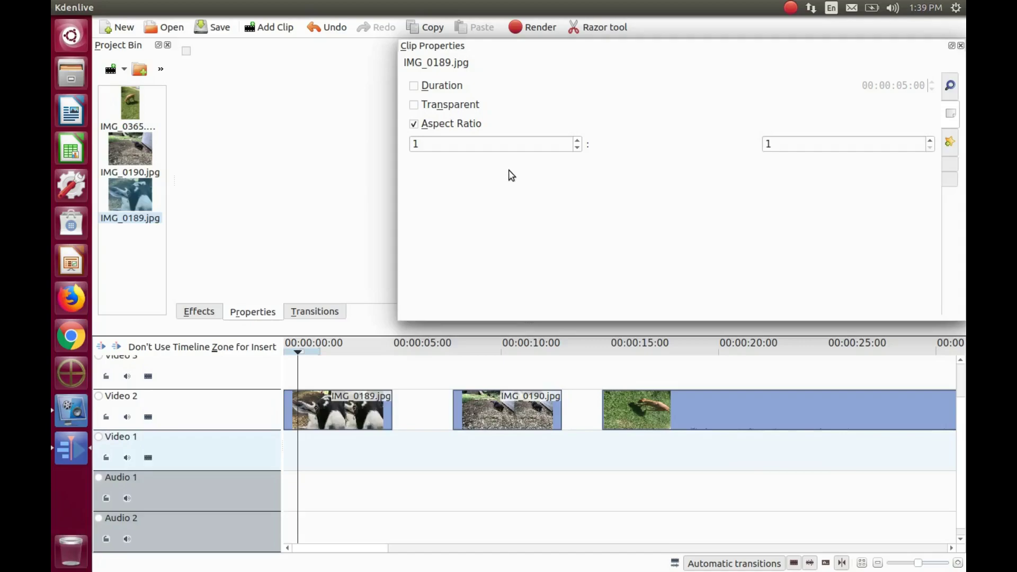
left_click(577, 141)
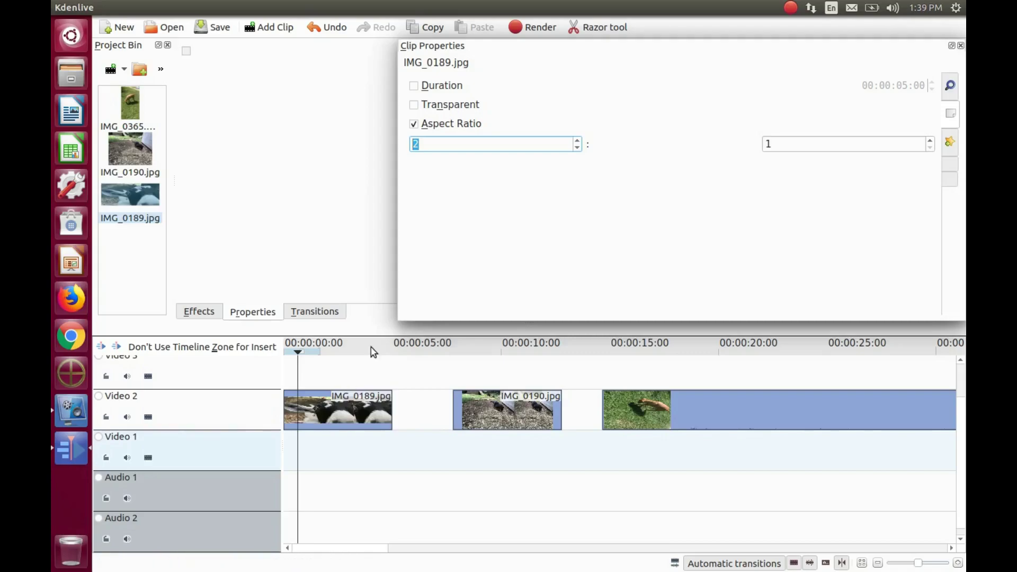
left_click(577, 148)
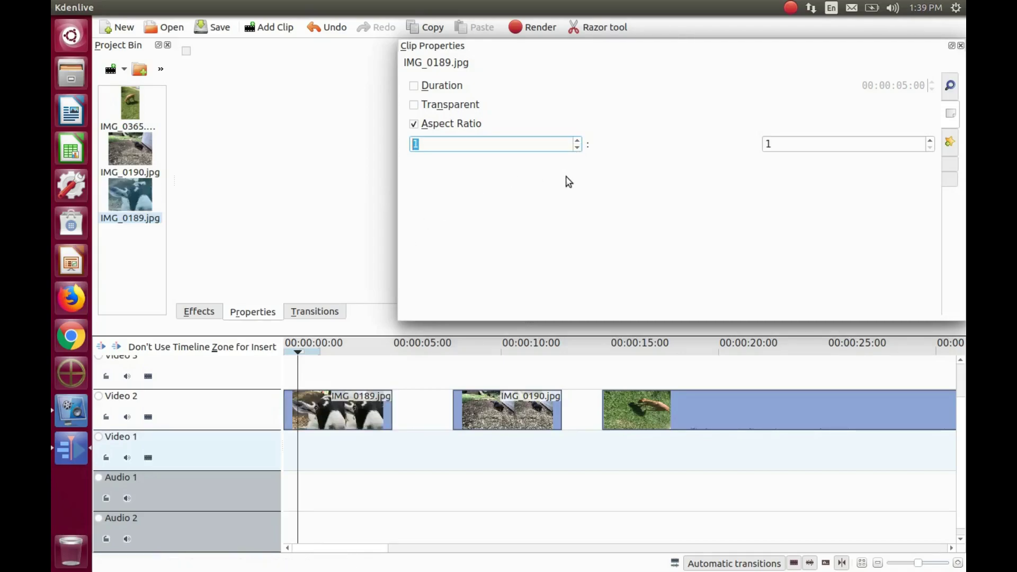
left_click(453, 145)
left_click_drag(427, 144, 414, 146)
type("8")
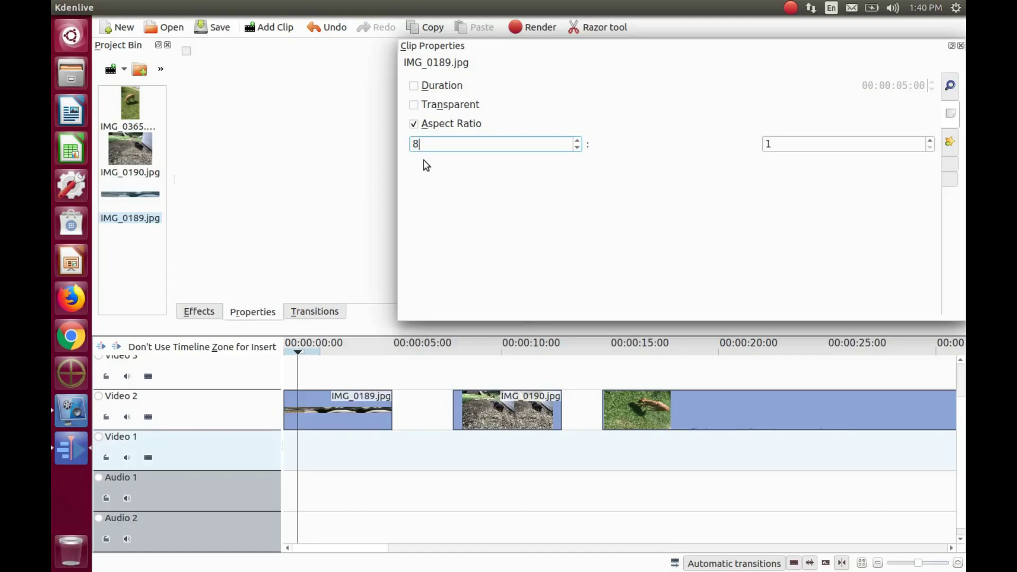
left_click(770, 145)
double_click(771, 144)
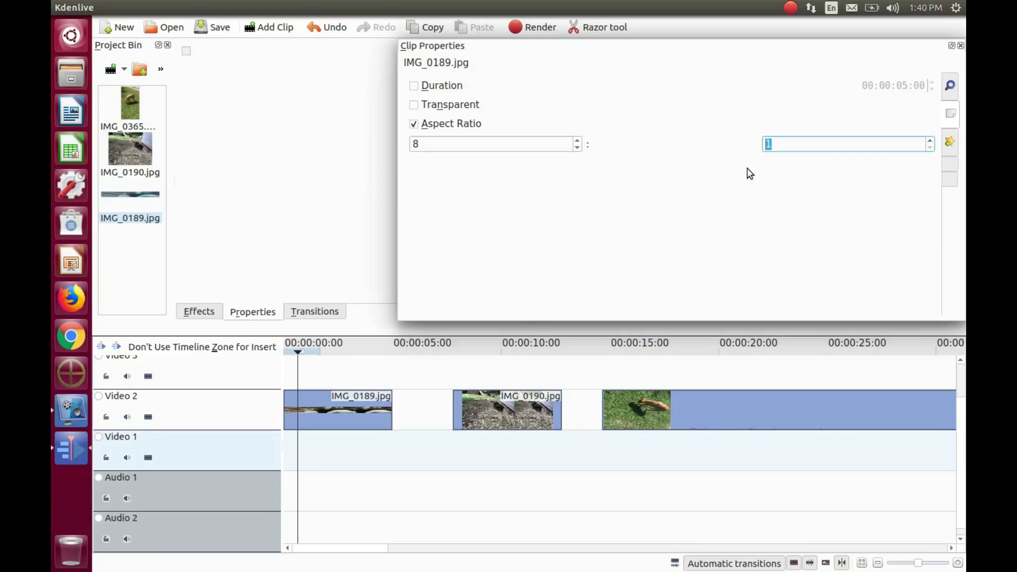
type("6")
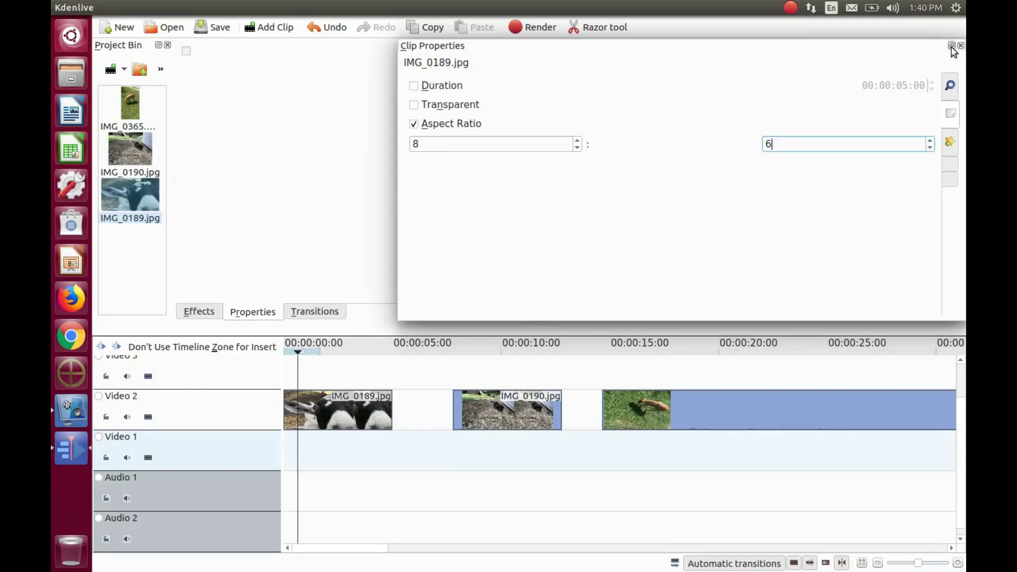
- Dock Clip Properties, move the playhead onto IMG_0190.jpg, and float the panel again
left_click(951, 46)
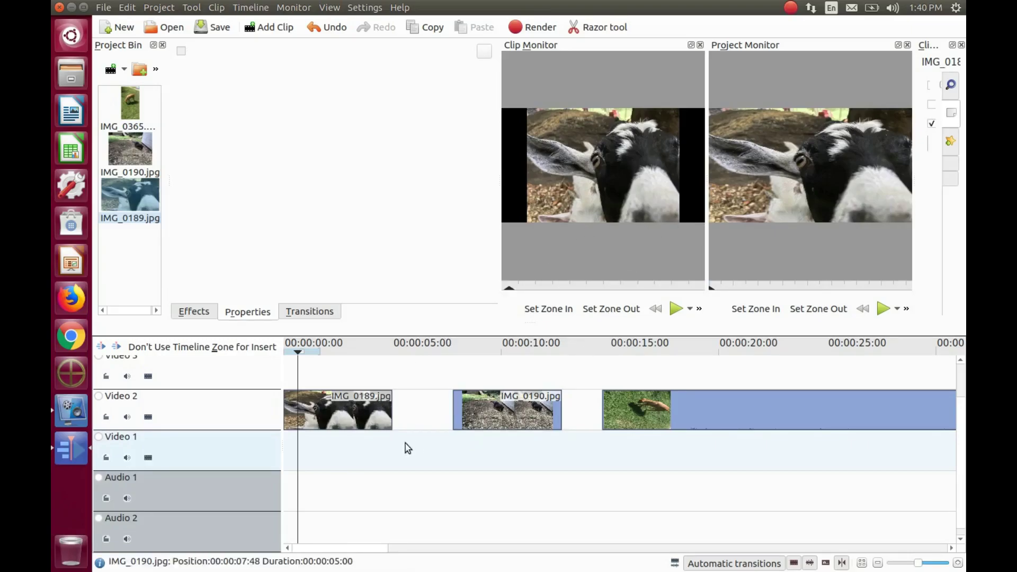
left_click(484, 446)
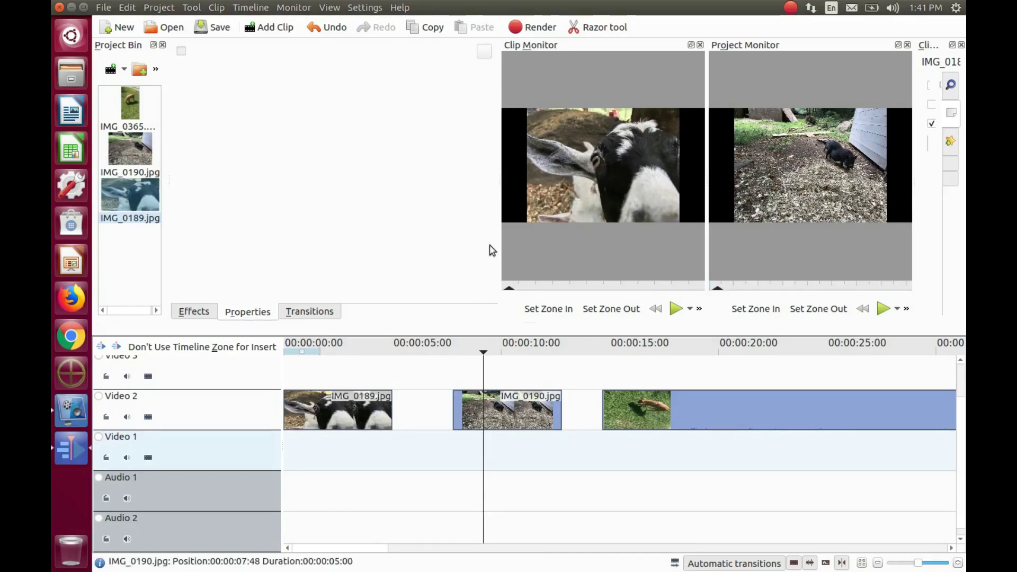
left_click(952, 46)
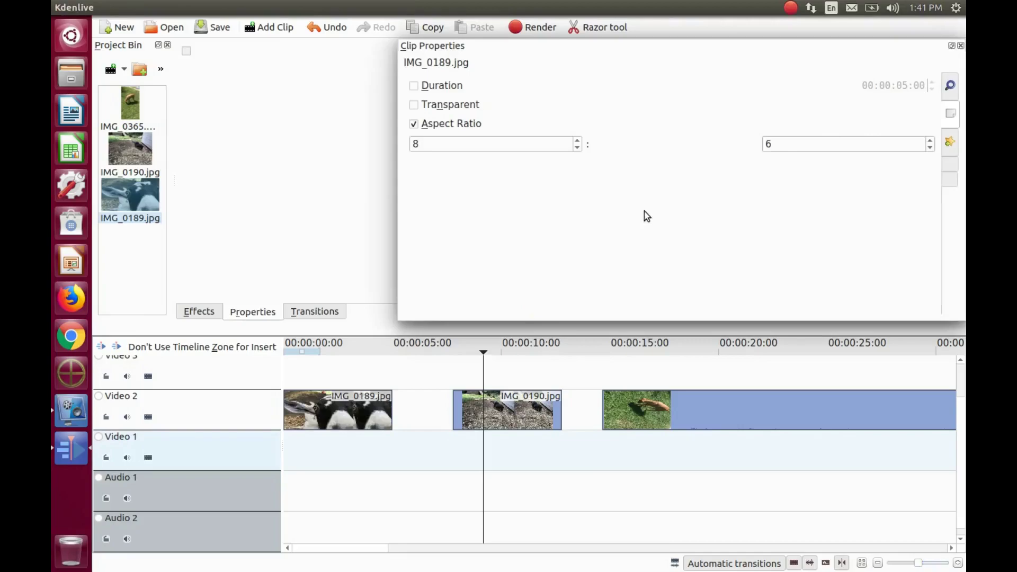
- Select IMG_0190.jpg and set its aspect ratio to 8 : 6
left_click(134, 154)
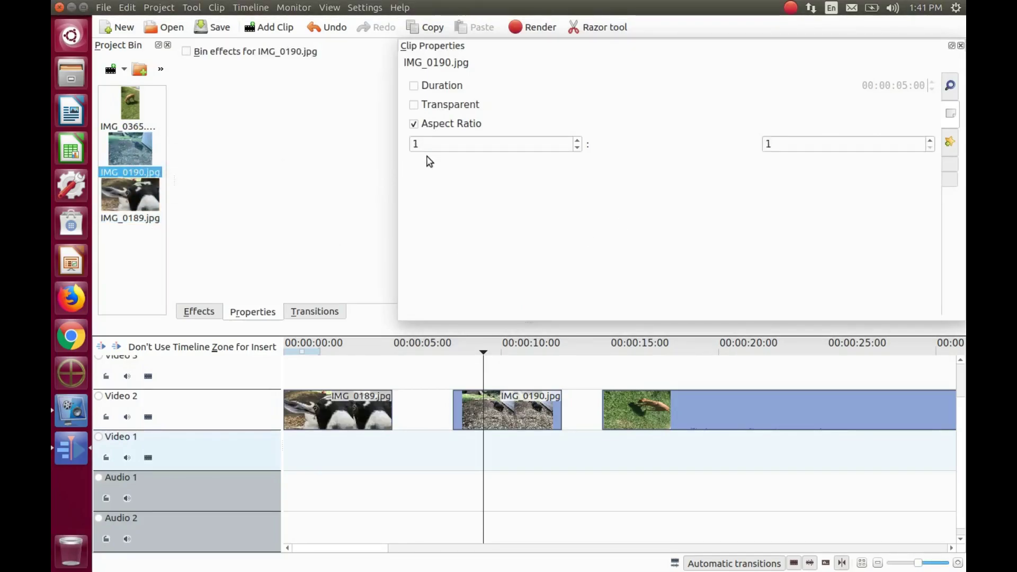
double_click(415, 144)
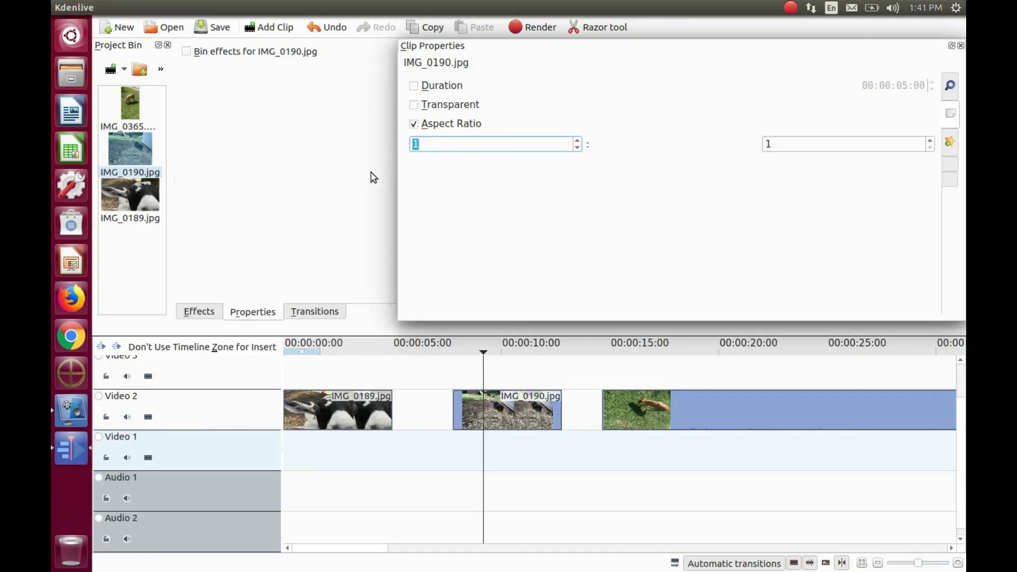
type("8")
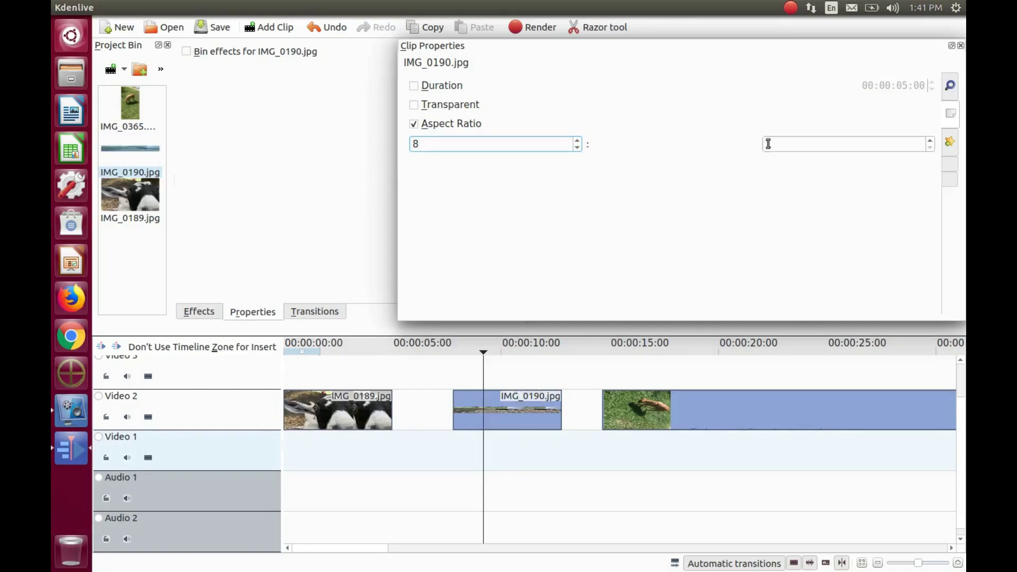
double_click(768, 144)
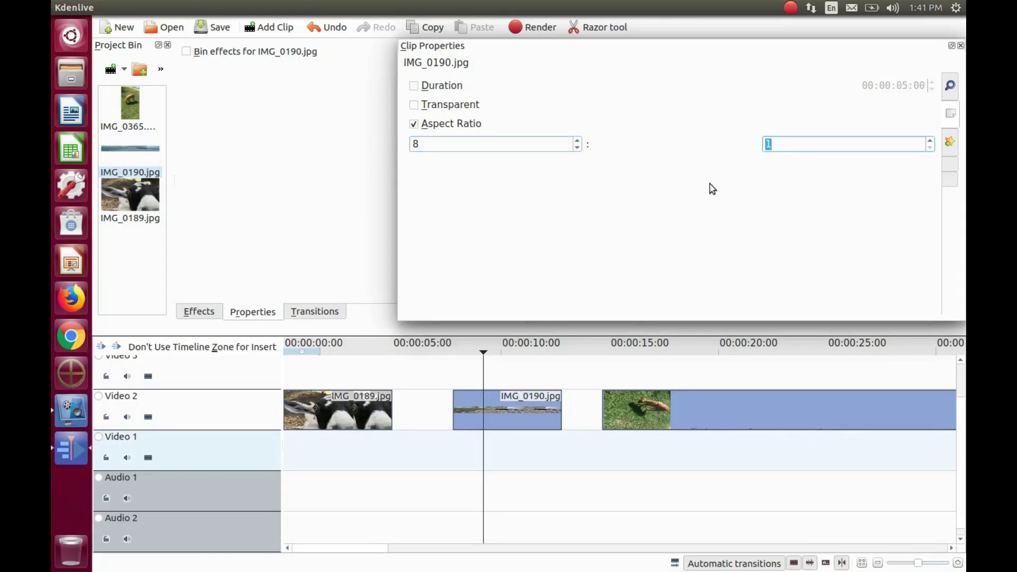
type("6")
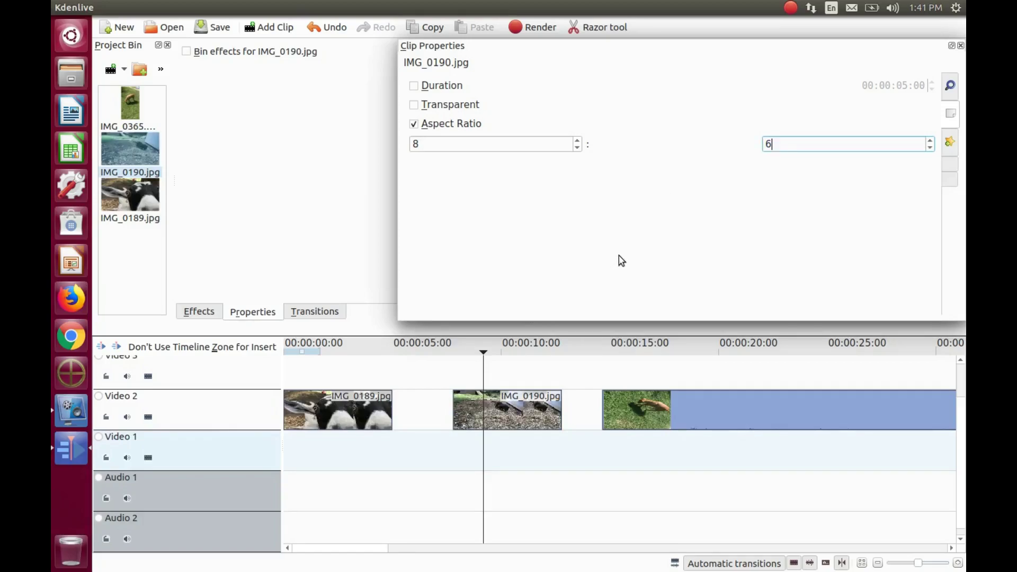
- Dock Clip Properties, check IMG_0190.jpg on the timeline, and move to IMG_0365.MOV
left_click(951, 46)
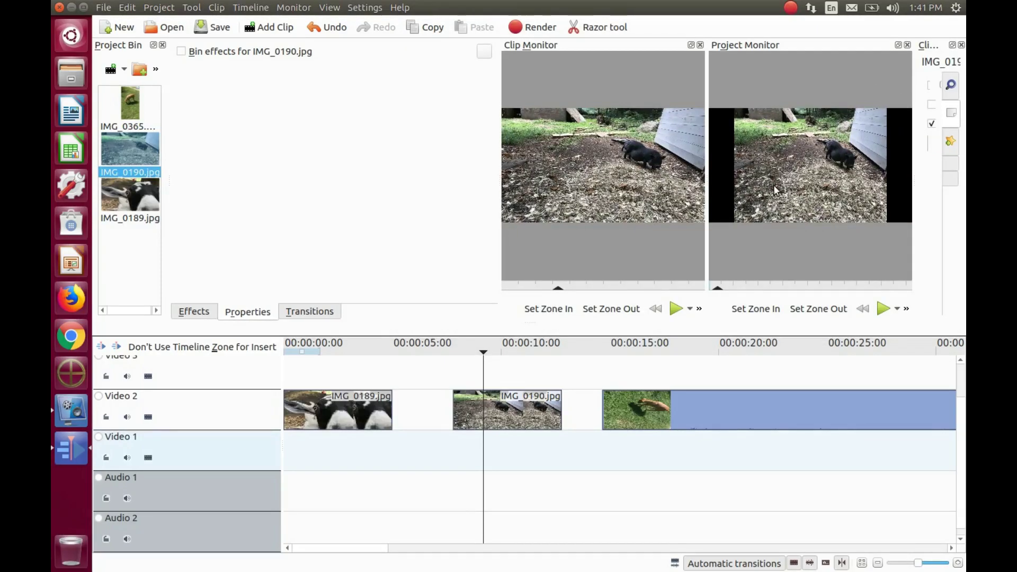
left_click(483, 442)
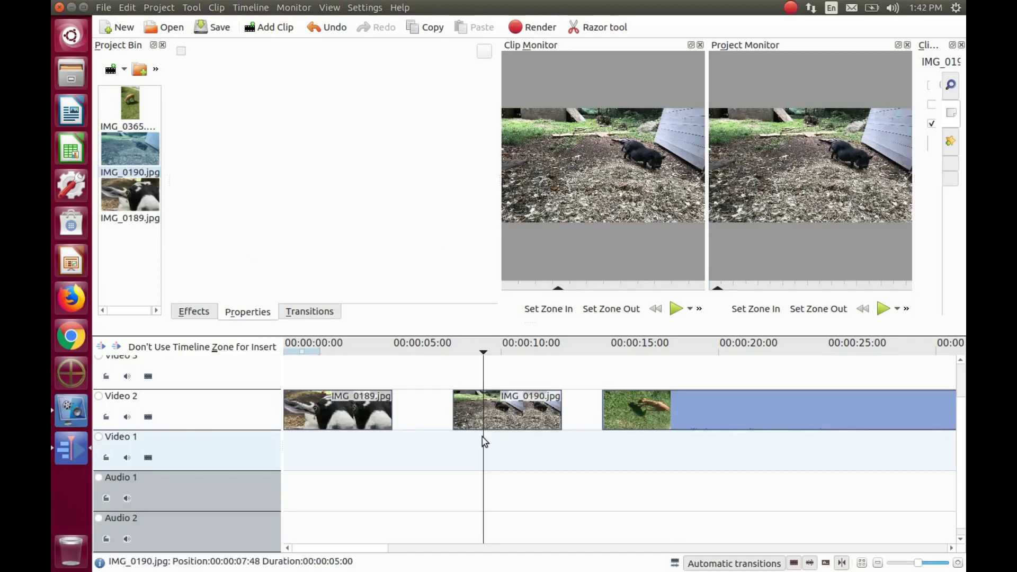
left_click(640, 413)
- Float IMG_0365.MOV's properties, change its aspect ratio fields to 8 and 26, and dock the panel
left_click(952, 45)
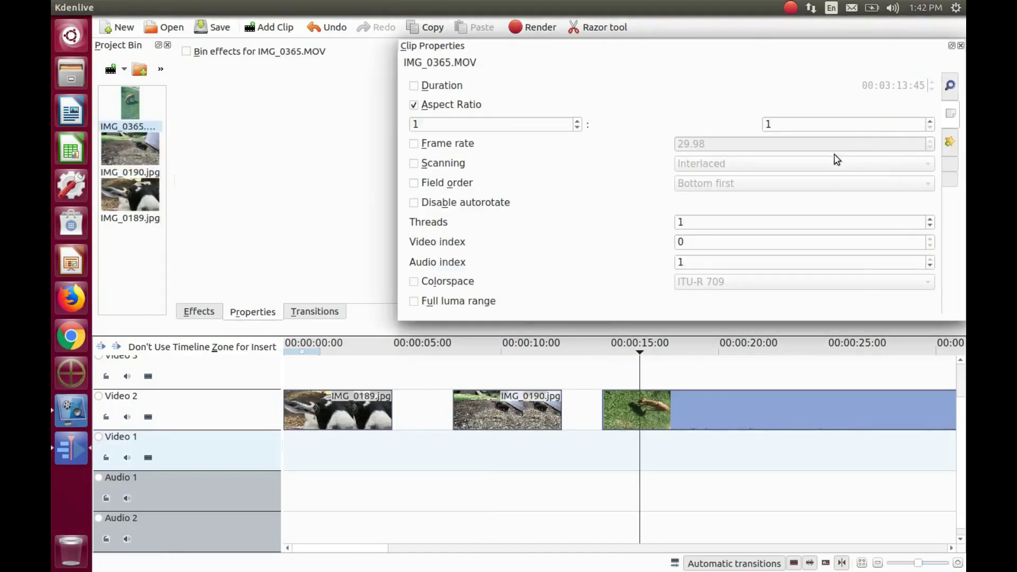
double_click(434, 126)
type("8")
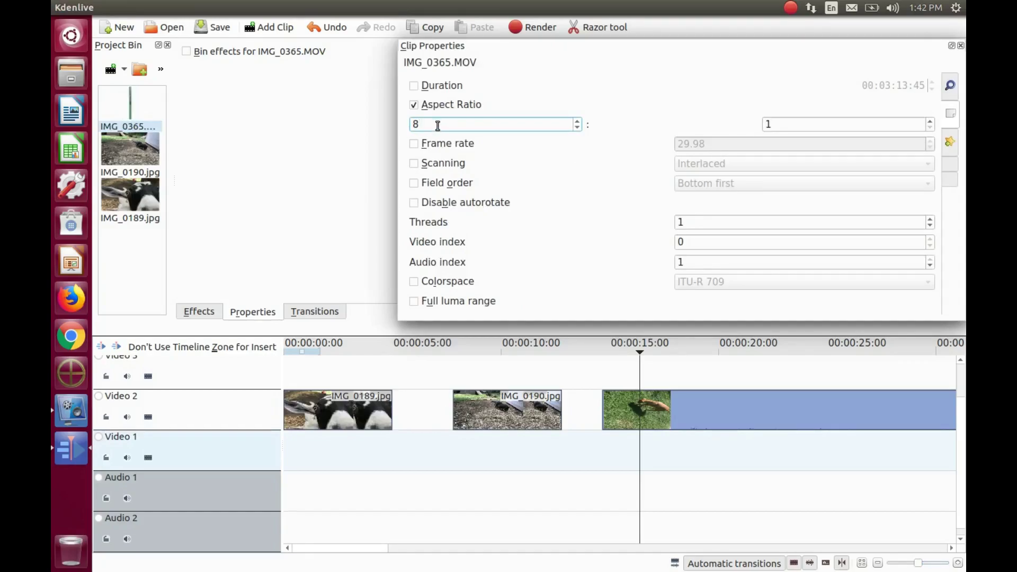
left_click(772, 125)
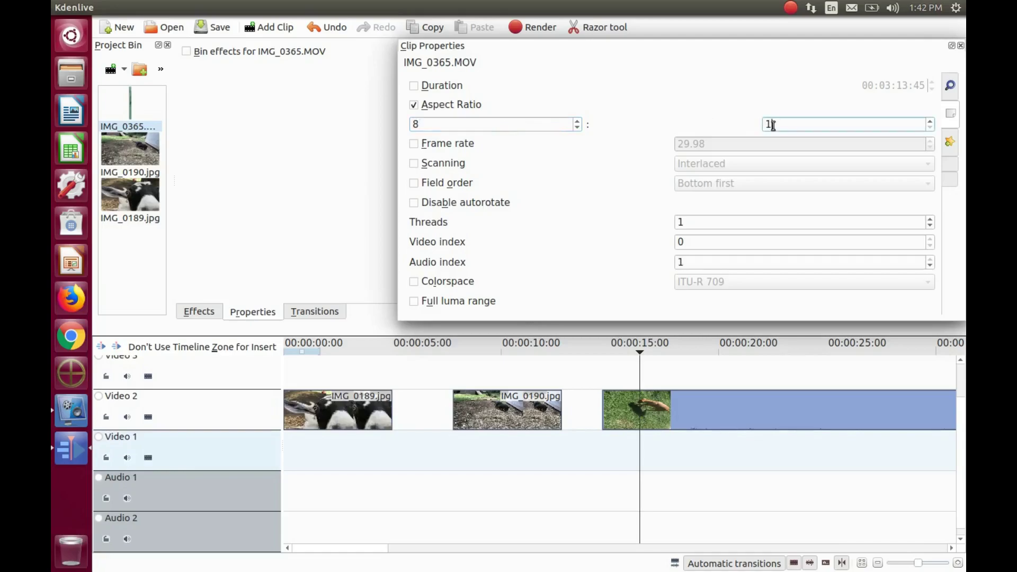
double_click(771, 125)
type("26")
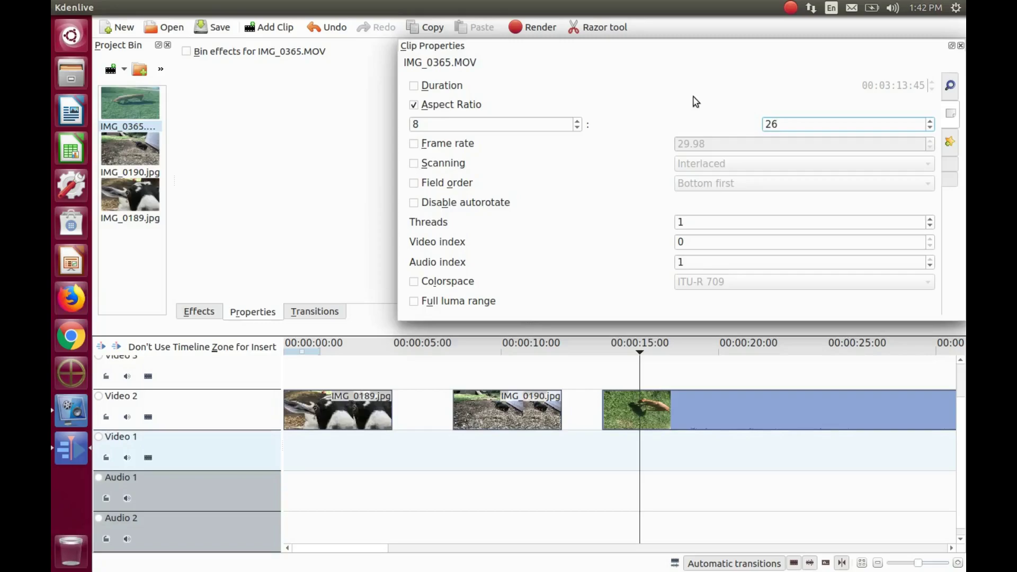
left_click(641, 456)
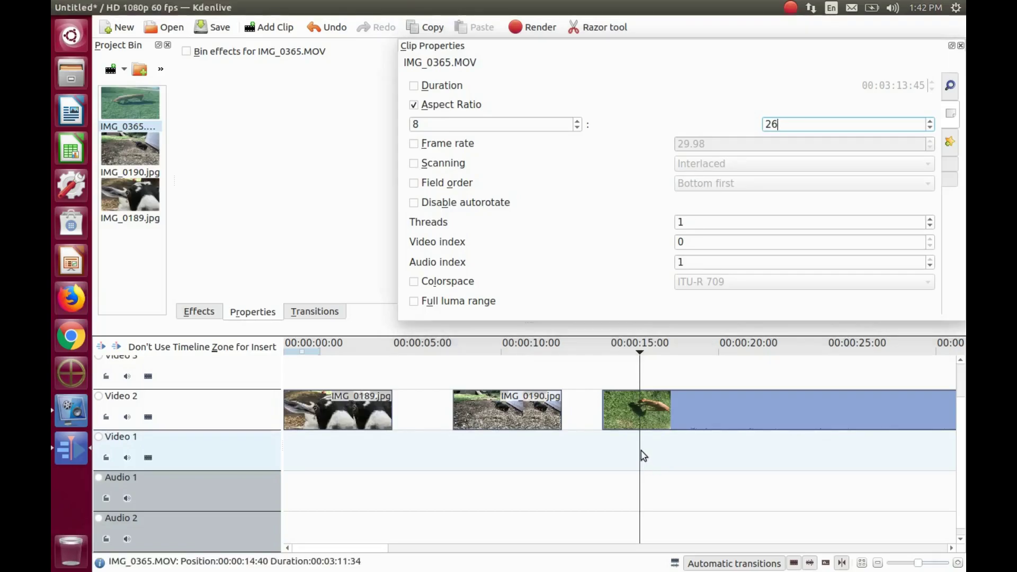
left_click(952, 46)
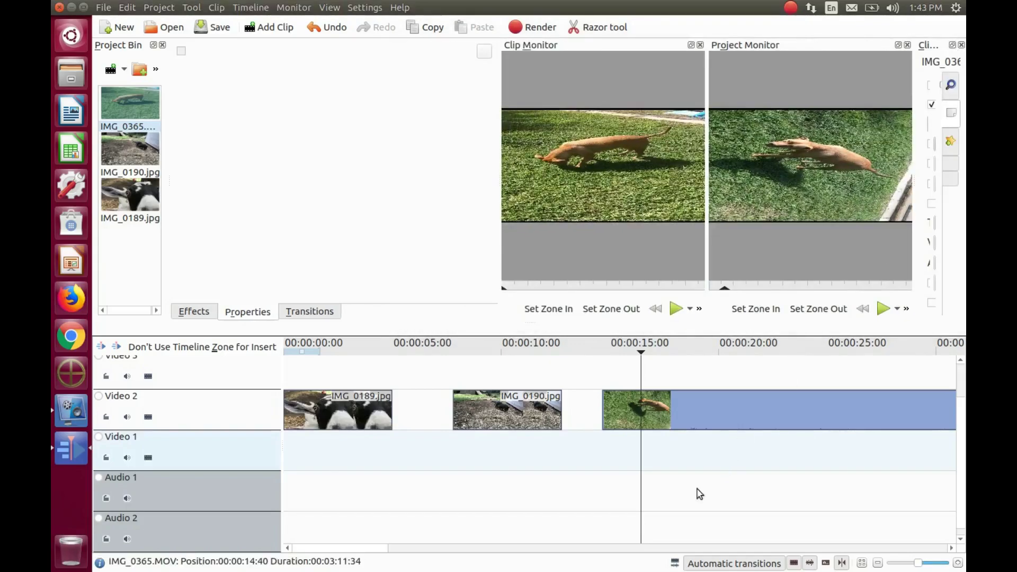